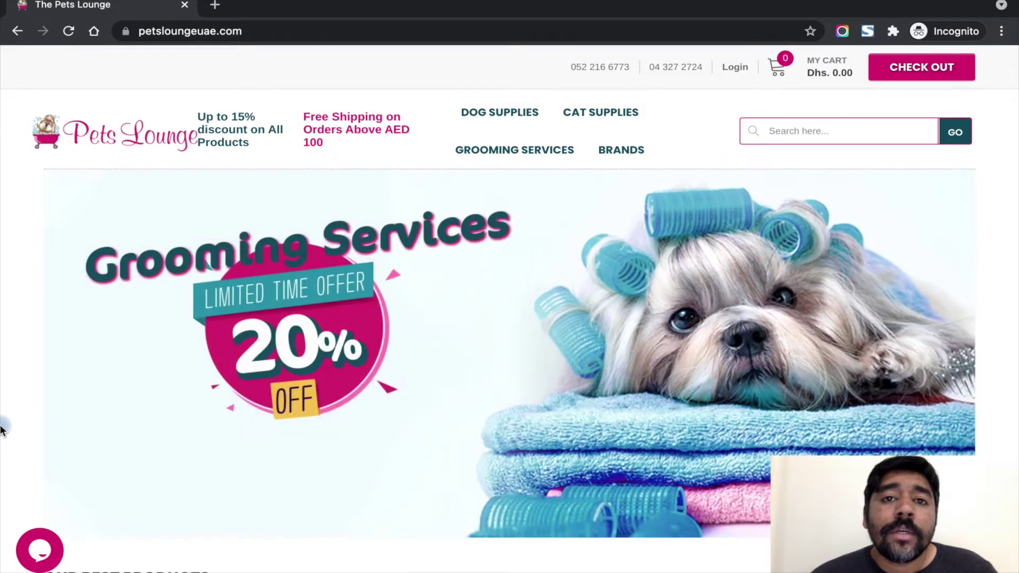
Step: From Today's Deal, add the Royal Canin Kitten food in 4 KG to the cart
scroll(1, 429, down, 9)
scroll(2, 430, down, 13)
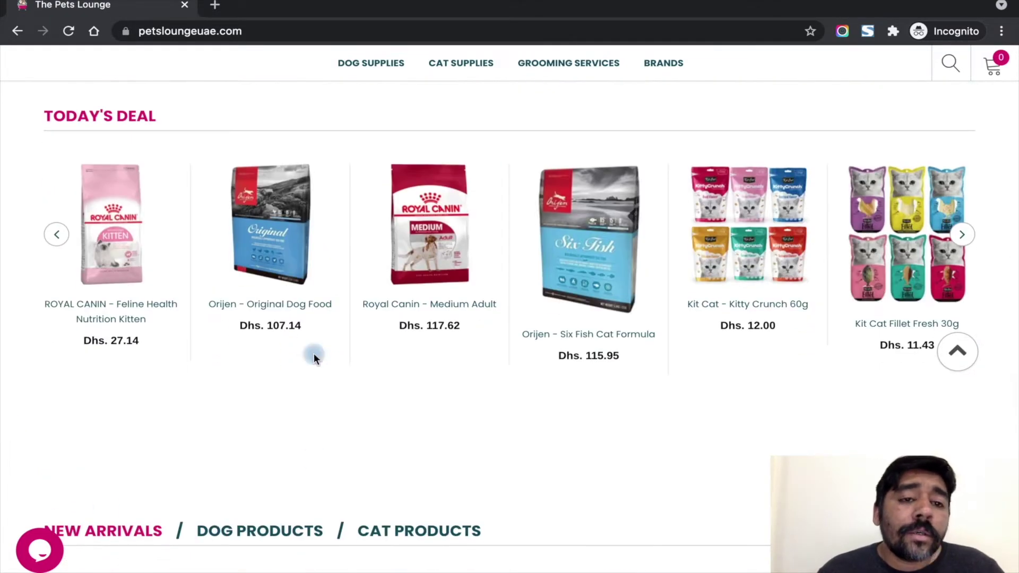
mouse_move(277, 300)
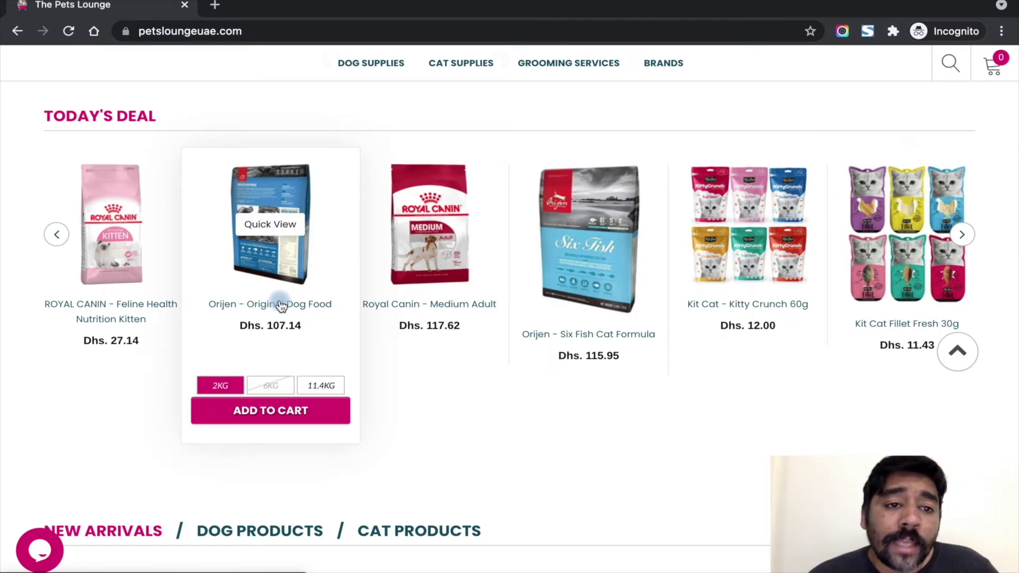
mouse_move(75, 307)
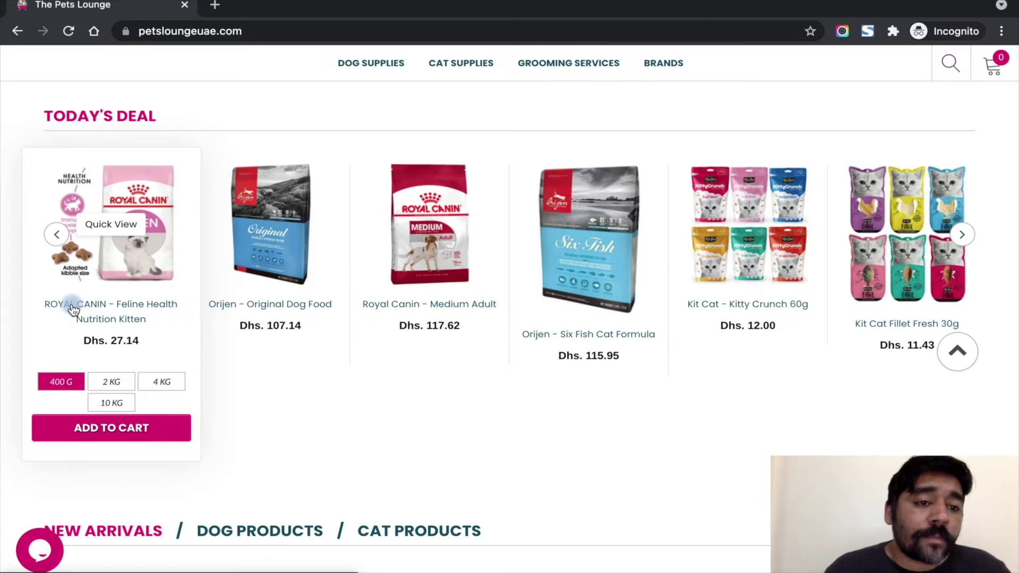
click(166, 386)
click(115, 433)
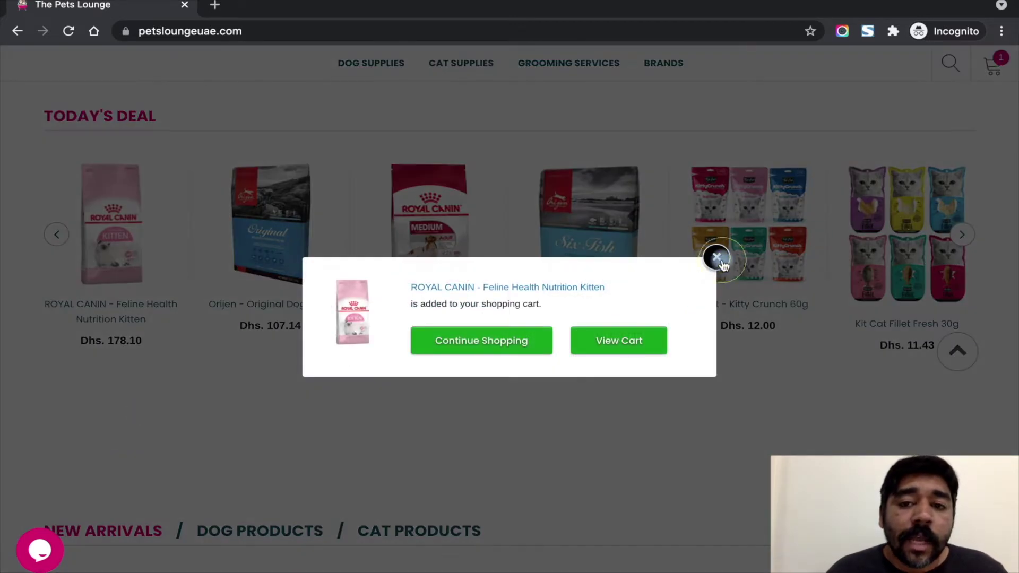
Step: Add the Orijen Original Dog Food in 11.4KG to the cart and open the cart
click(717, 257)
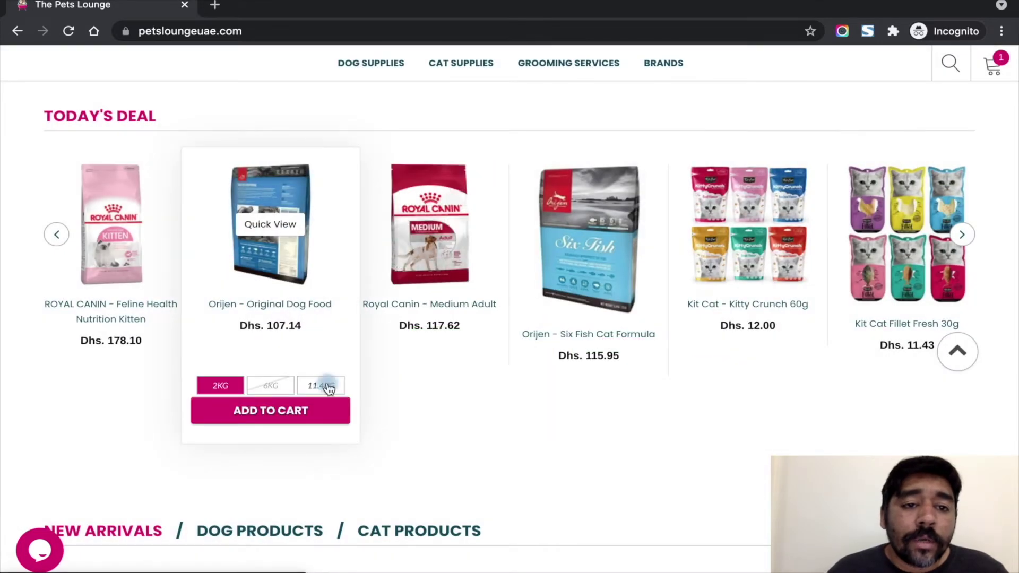
click(325, 389)
click(304, 411)
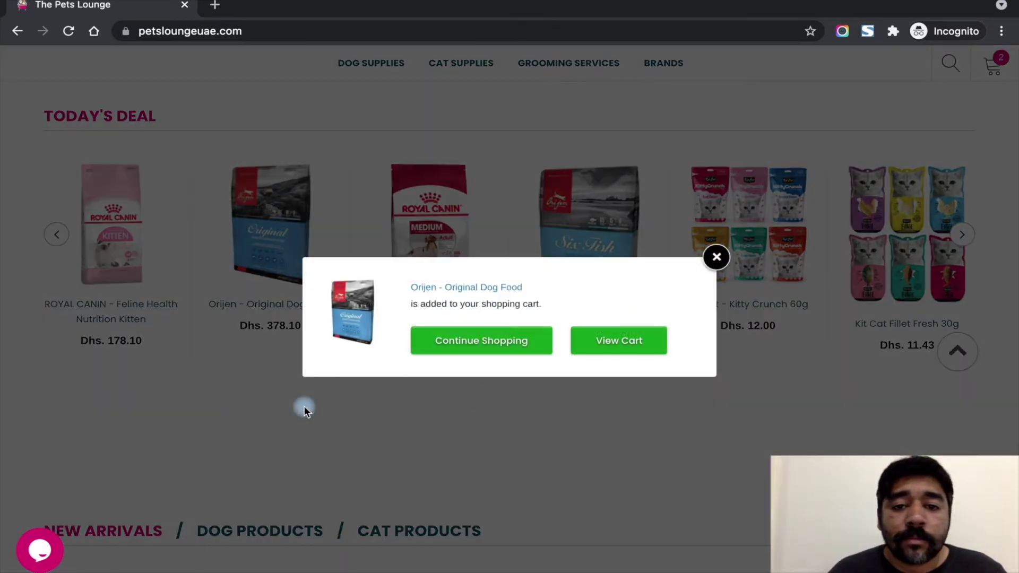
click(619, 343)
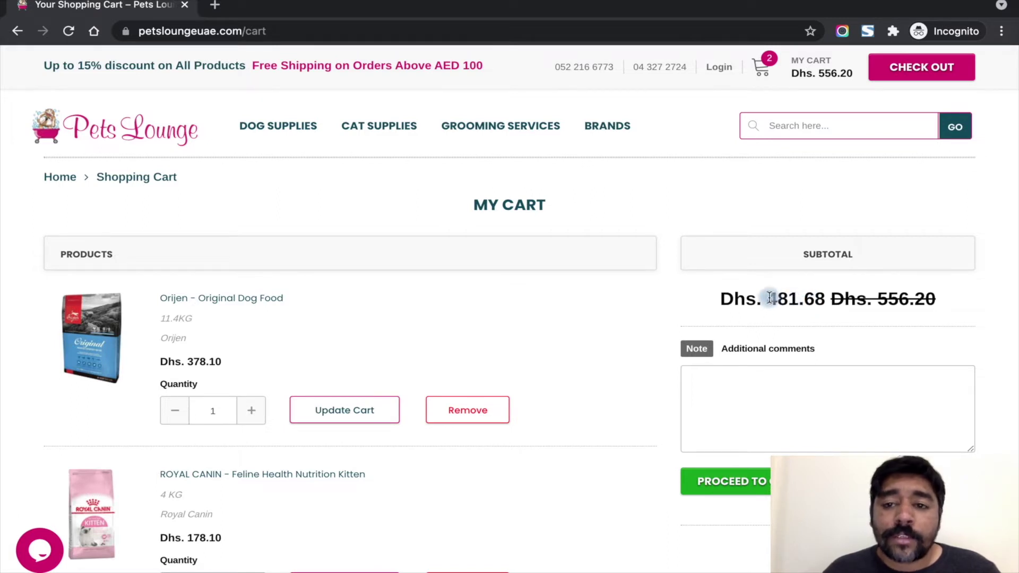
Step: Proceed to checkout from the cart showing the Dhs. 481.68 discounted subtotal
click(731, 482)
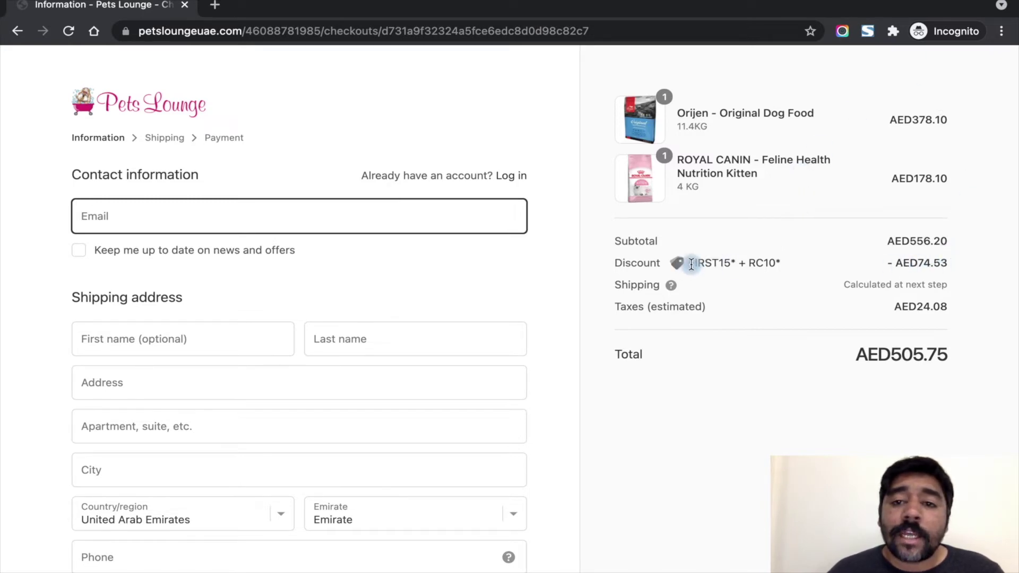
Step: Highlight the combined FIRST15 + RC10 discount line and its amount on the checkout page
drag(690, 264, 802, 268)
click(802, 270)
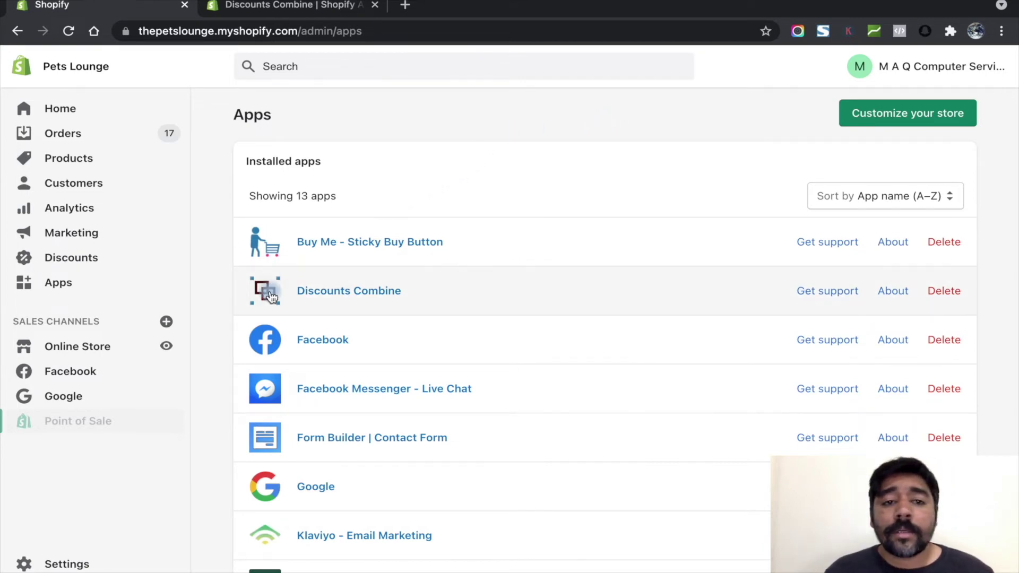
Step: Open Discounts Combine from the Apps list and go to its App Store listing tab
click(327, 295)
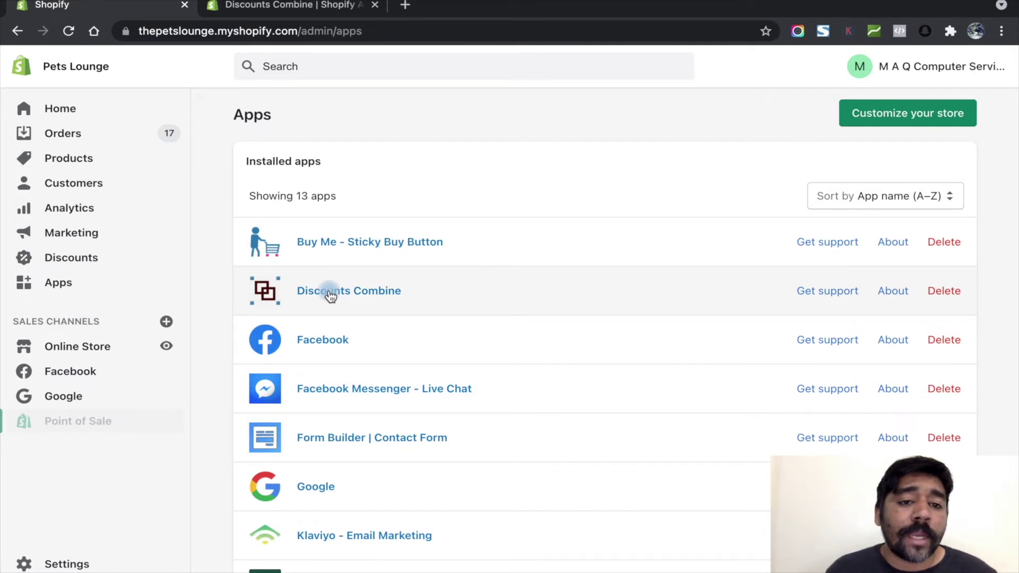
click(314, 10)
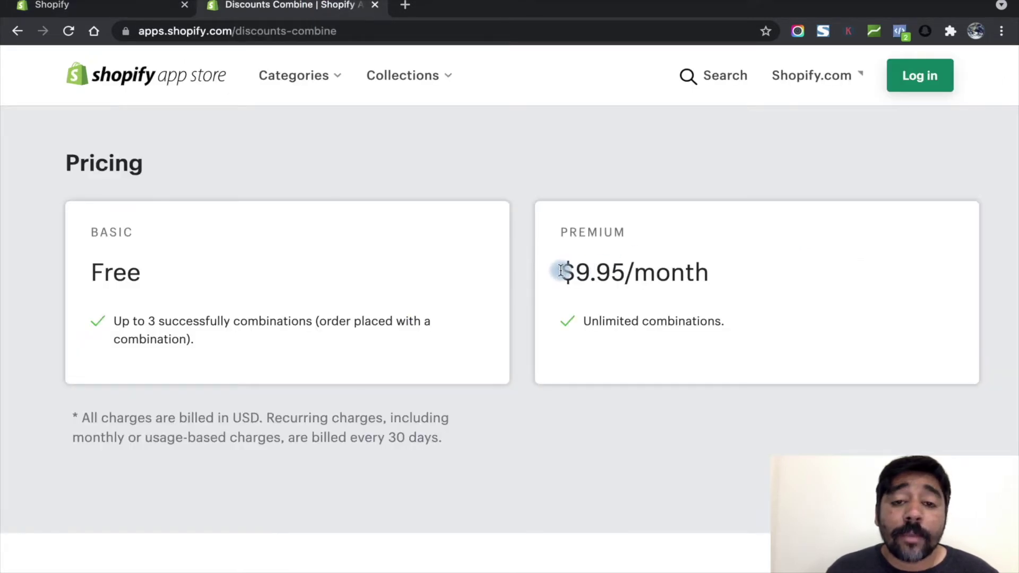
Step: Highlight the Premium $9.95/month and Free basic prices, then return to the admin Apps tab
drag(559, 270, 712, 275)
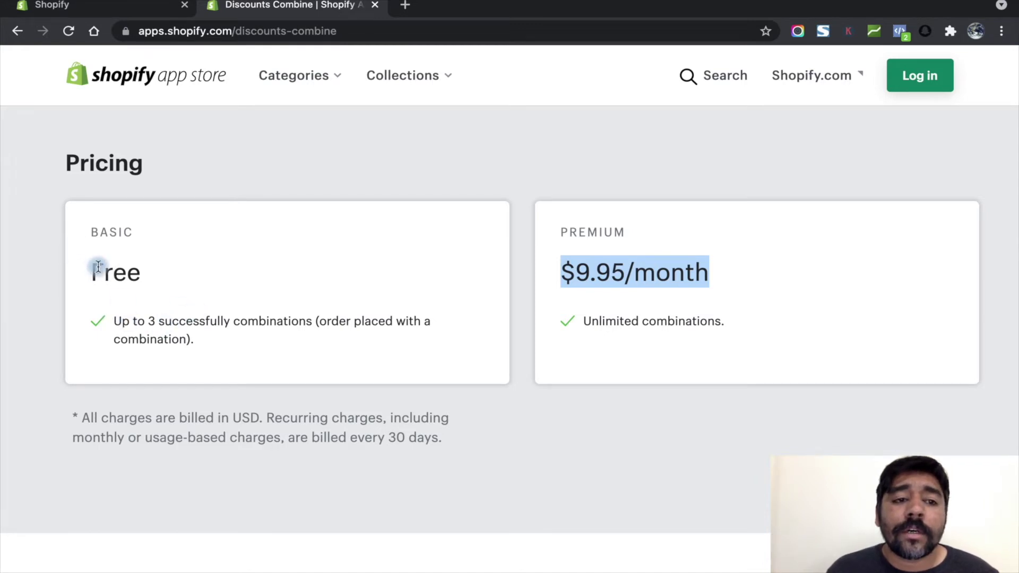
drag(98, 267, 164, 269)
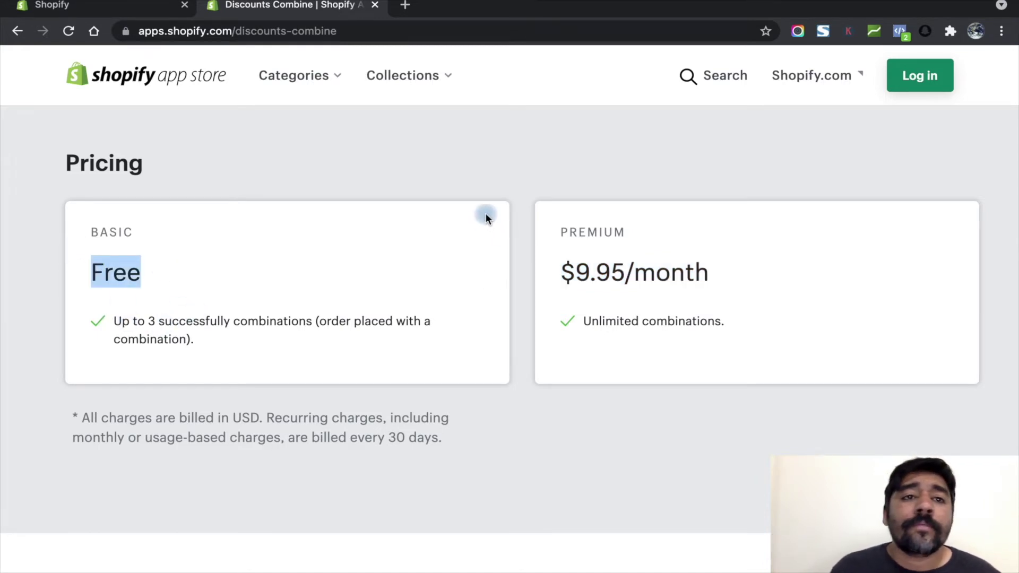
click(60, 8)
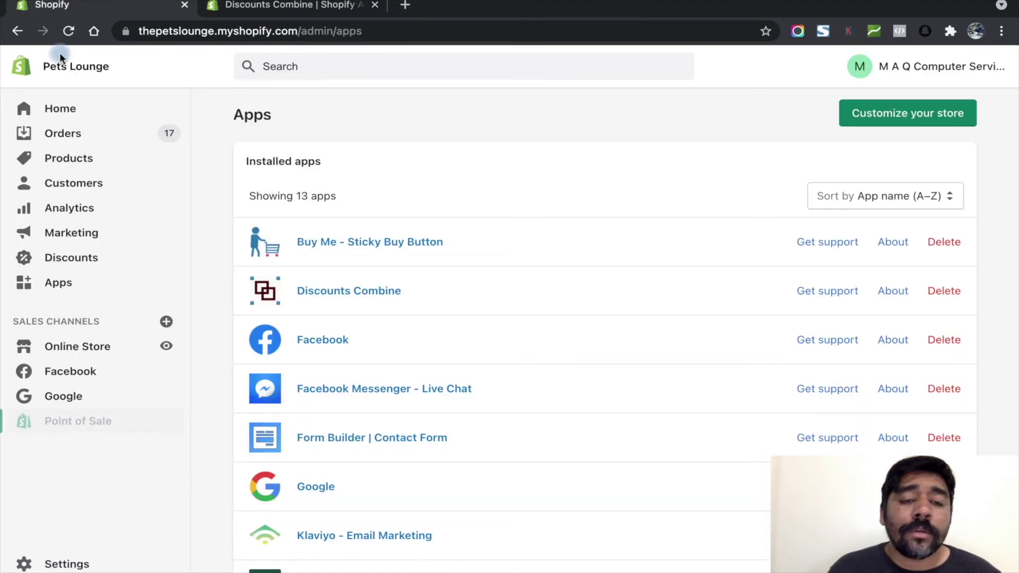
Step: Start an automatic discount via Discounts > Automatic discounts > Create discount
click(88, 268)
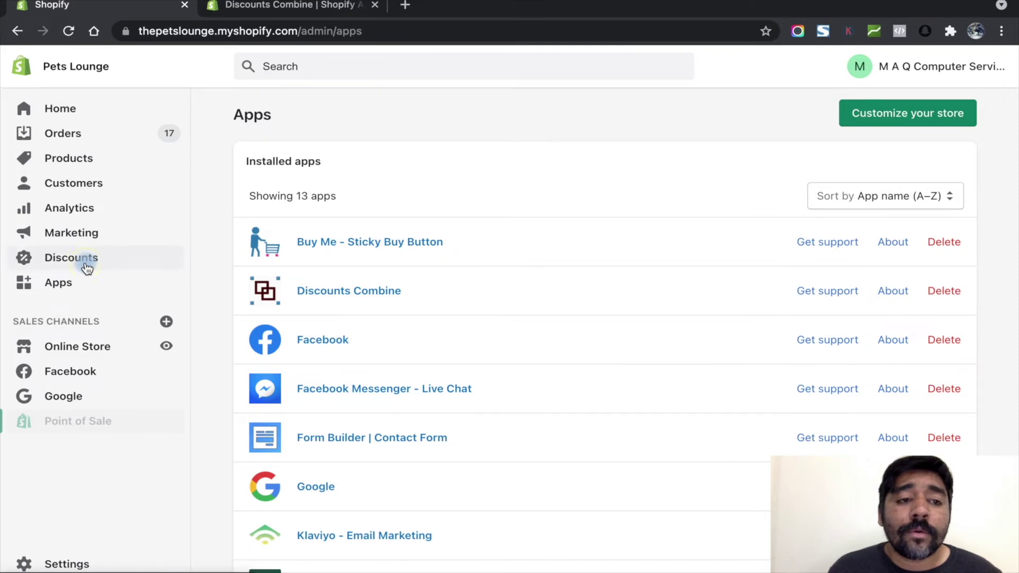
click(430, 162)
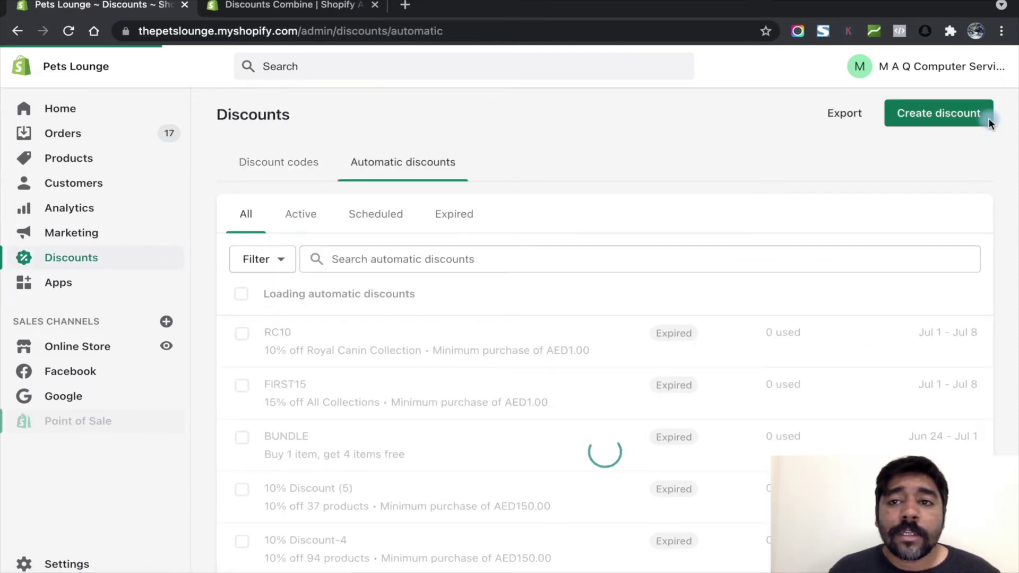
click(964, 114)
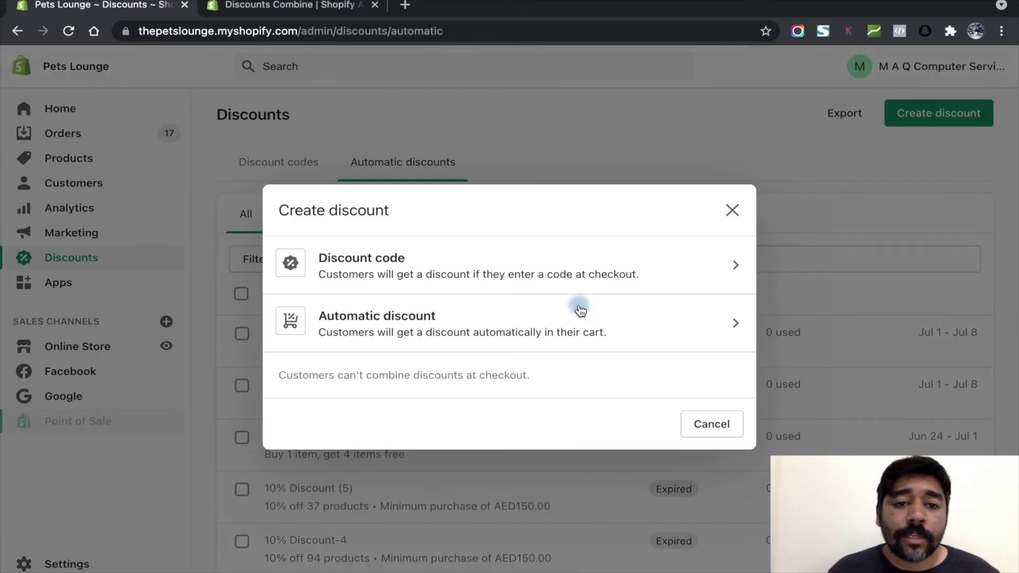
click(535, 337)
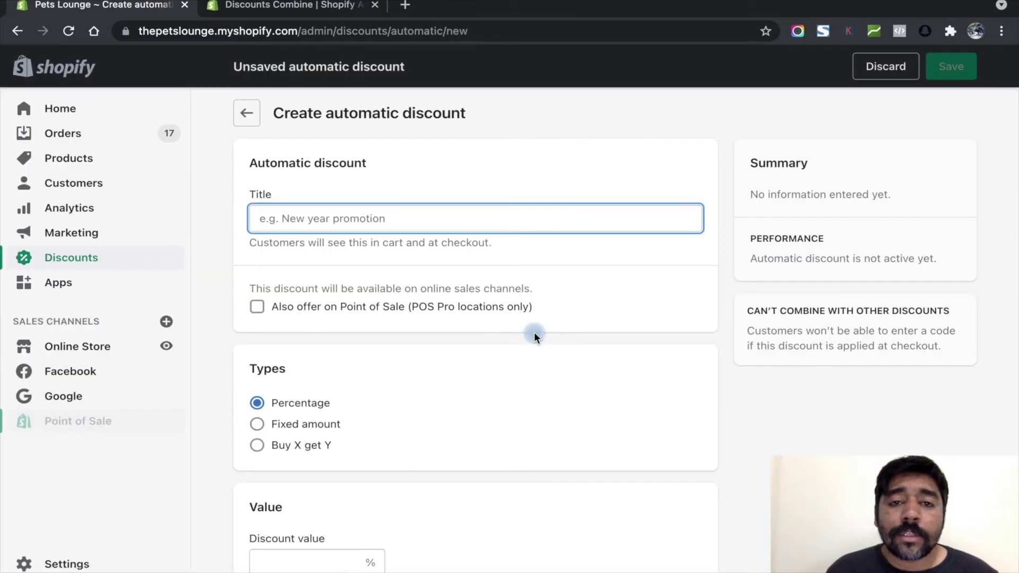
Step: Save a discount titled Test15 giving 20% off with an AED 100 minimum purchase
text(T)
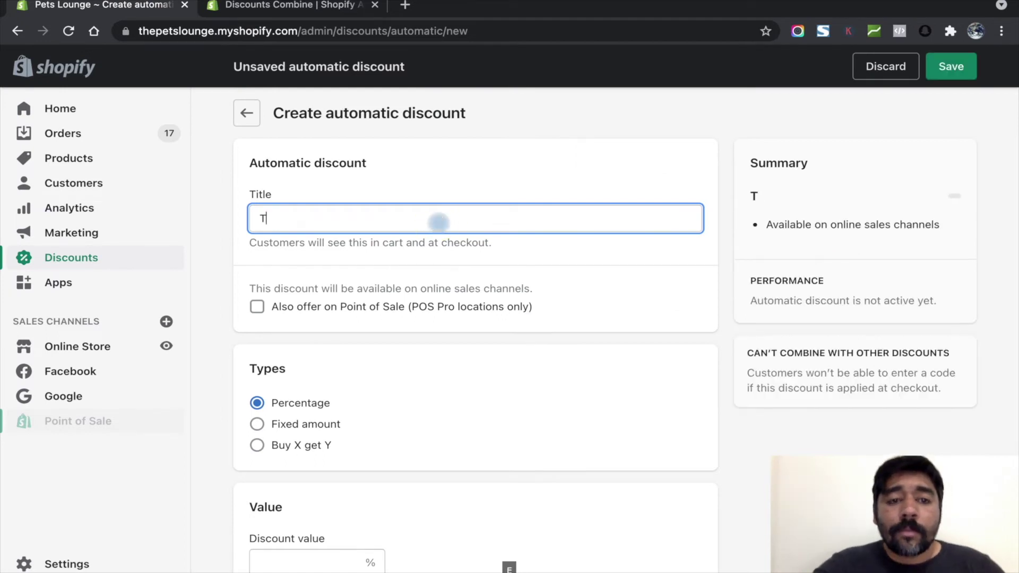
text(est15)
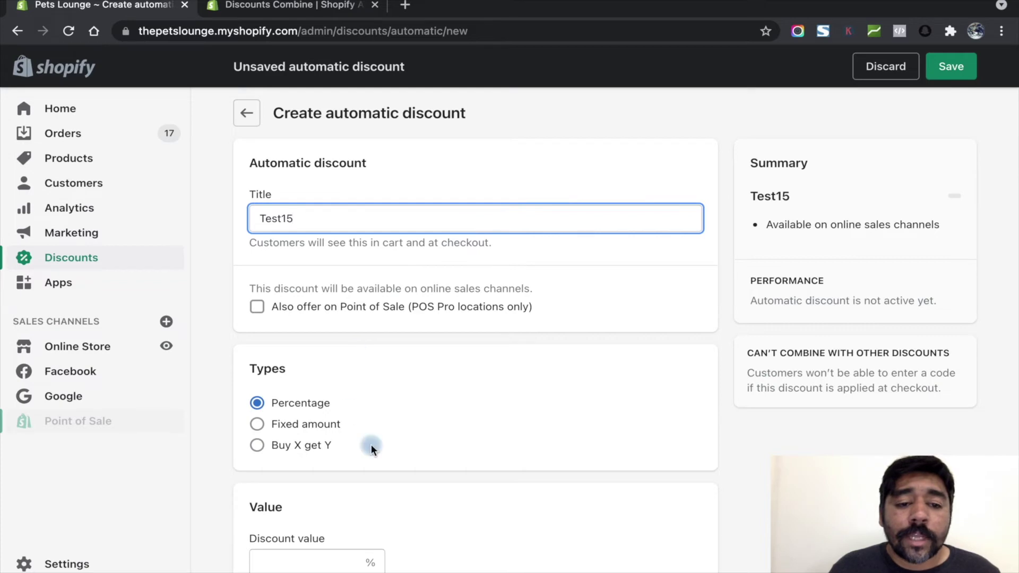
scroll(371, 449, down, 3)
click(347, 438)
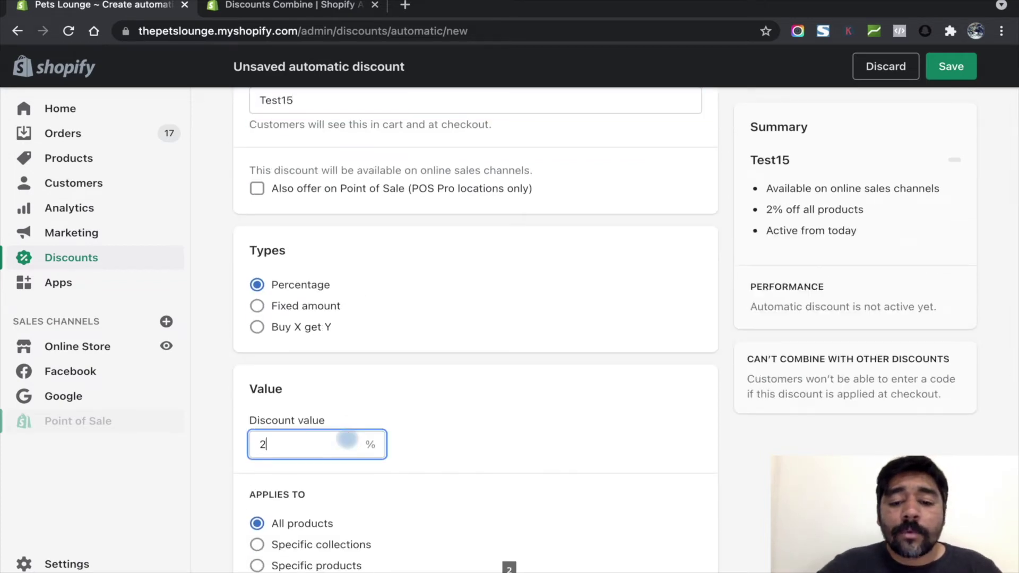
text(0)
scroll(546, 495, down, 5)
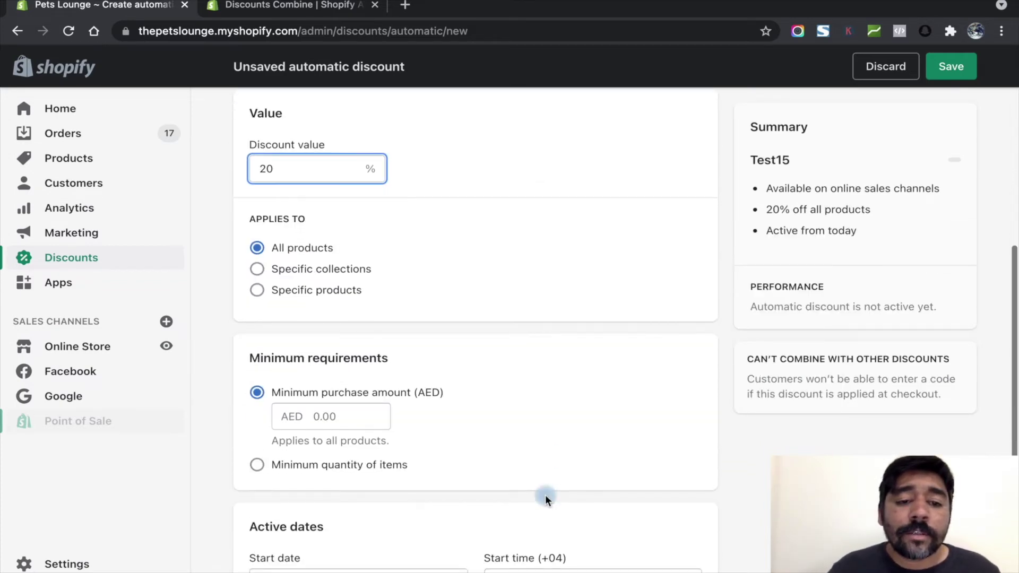
scroll(545, 495, down, 1)
click(349, 401)
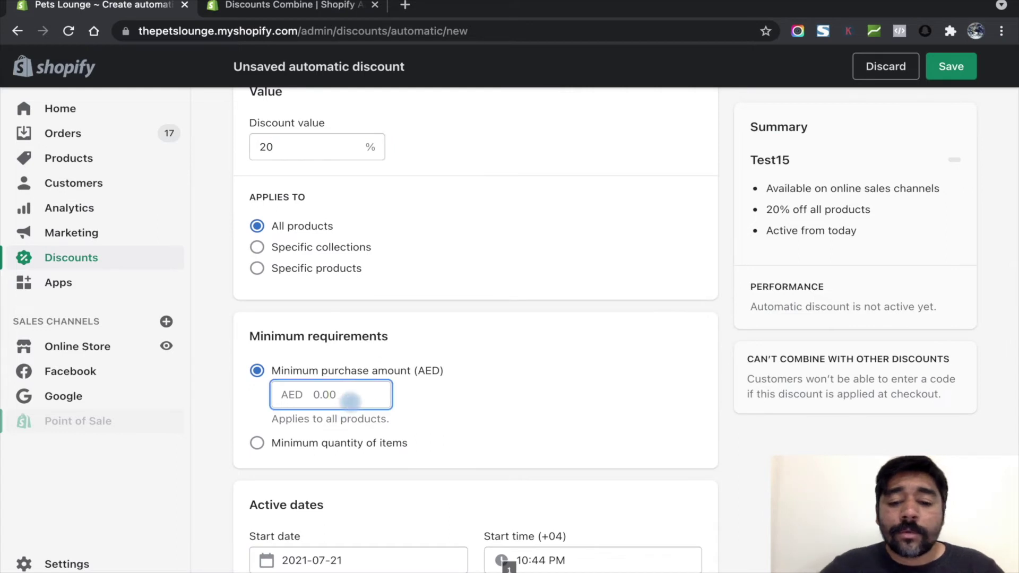
text(100)
scroll(518, 416, down, 2)
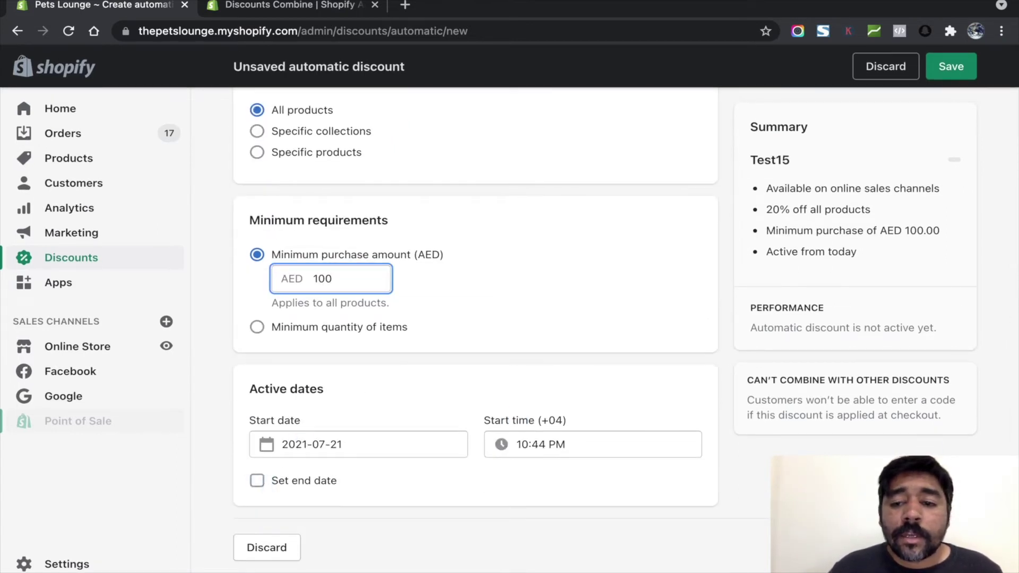
scroll(931, 449, up, 10)
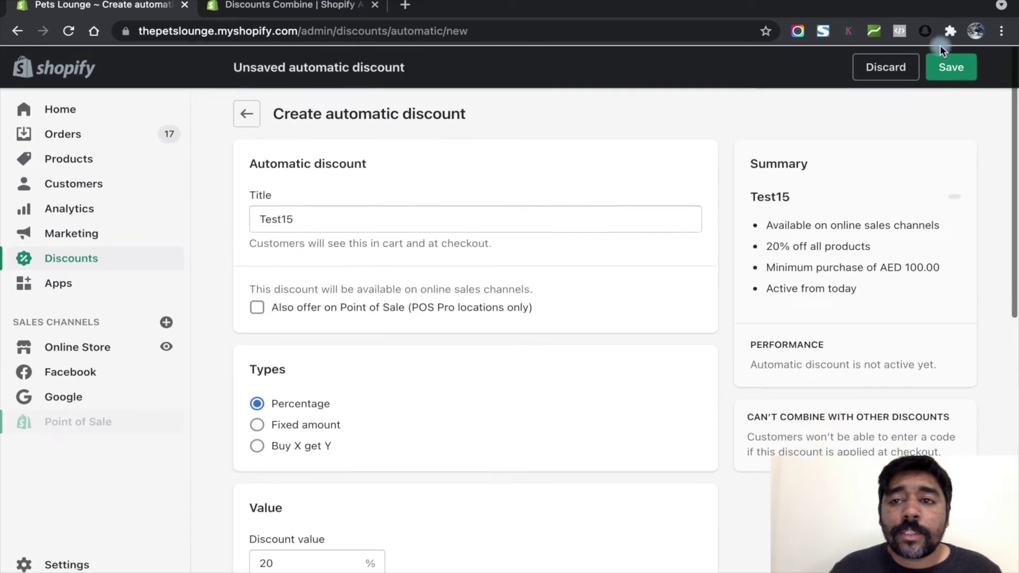
click(942, 68)
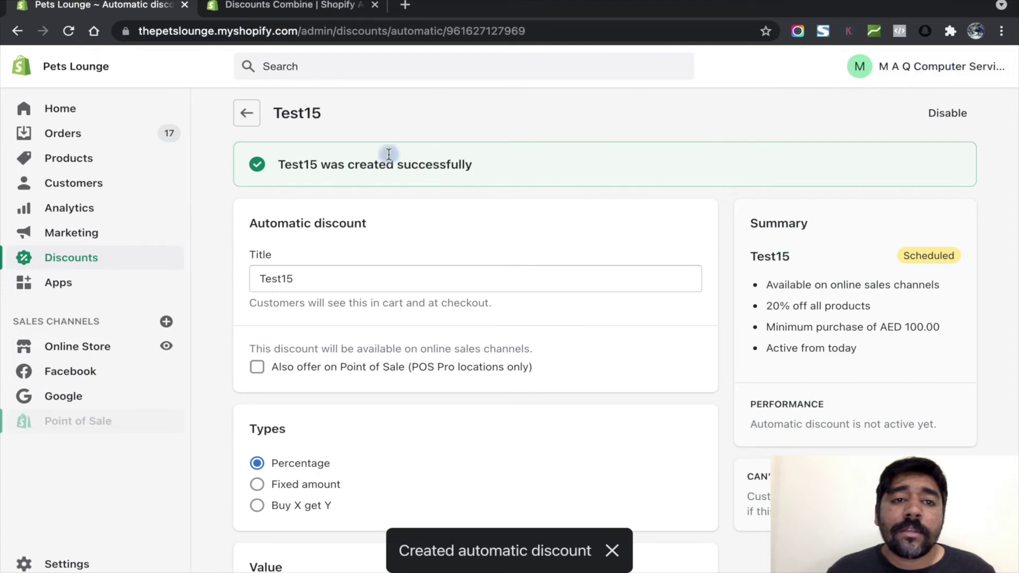
Step: Return to the automatic discounts list and open a fresh blank automatic discount form
click(250, 117)
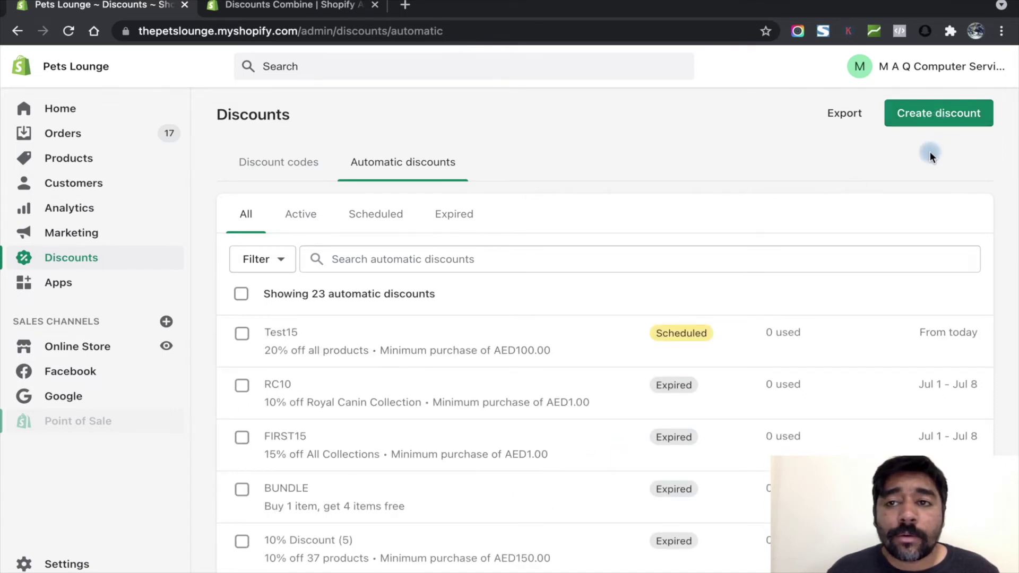
click(951, 110)
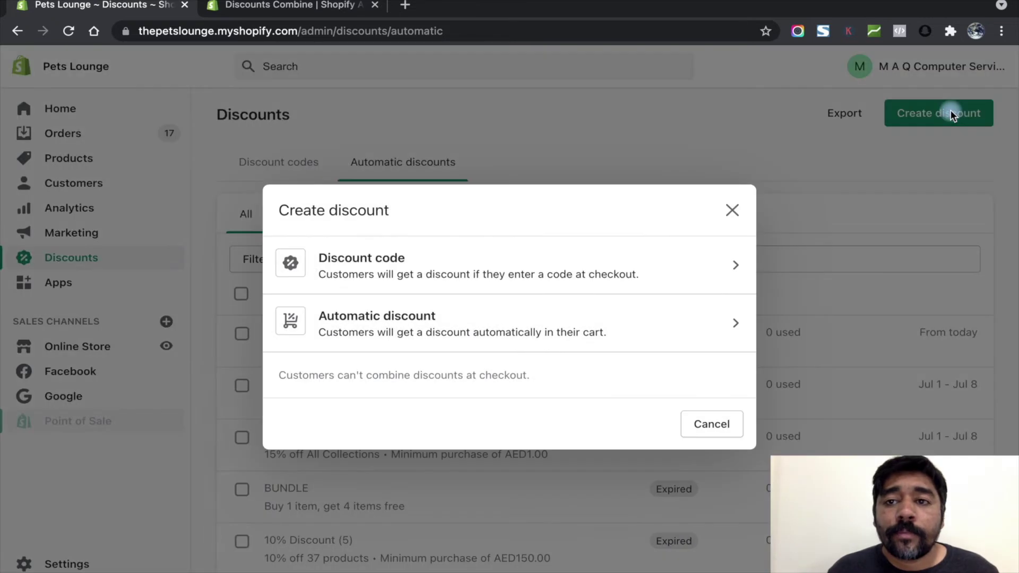
click(515, 319)
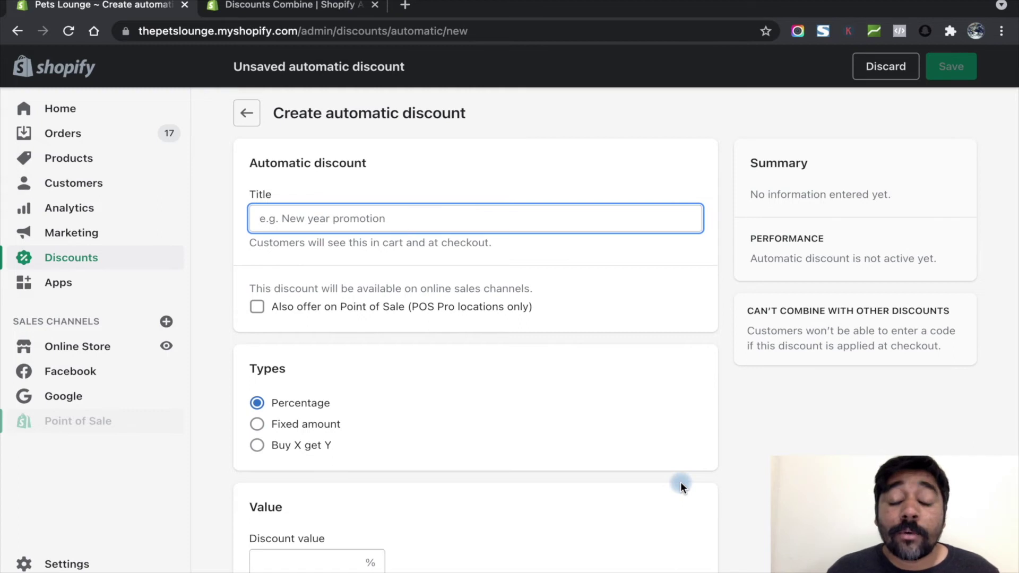
Step: Disable the Test15 discount and confirm, leaving it listed as Expired
click(245, 115)
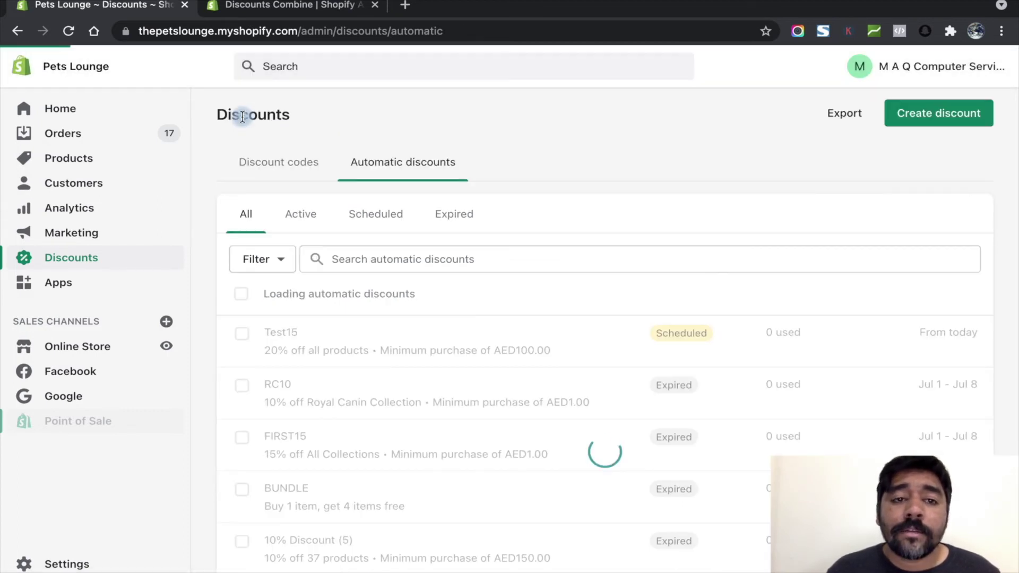
click(318, 344)
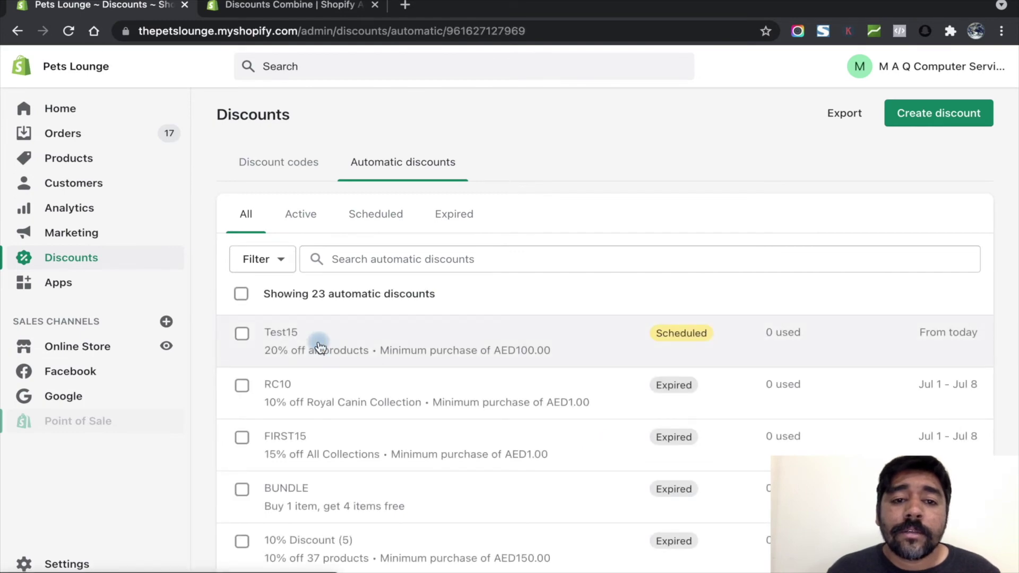
click(948, 114)
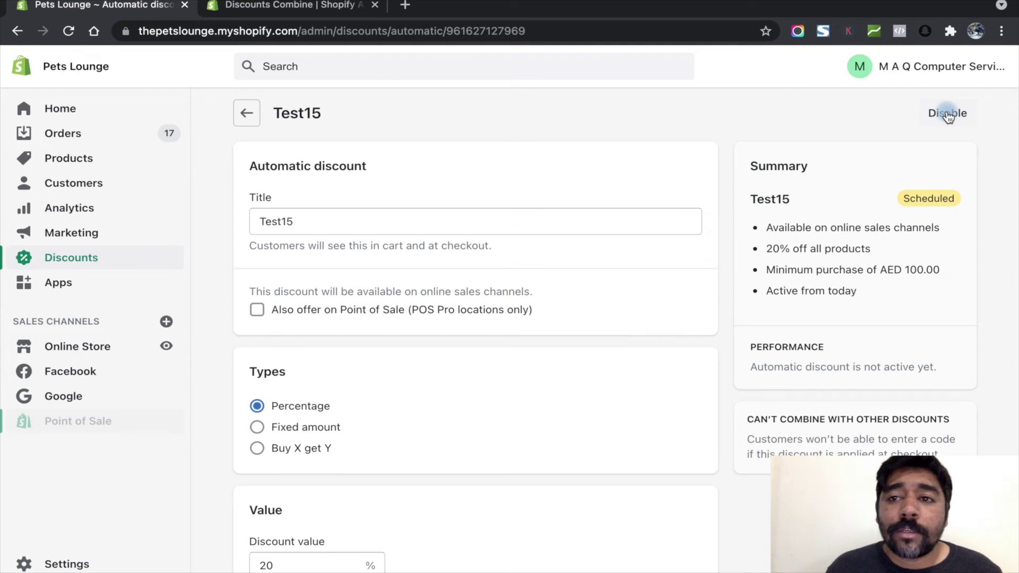
click(947, 113)
click(712, 365)
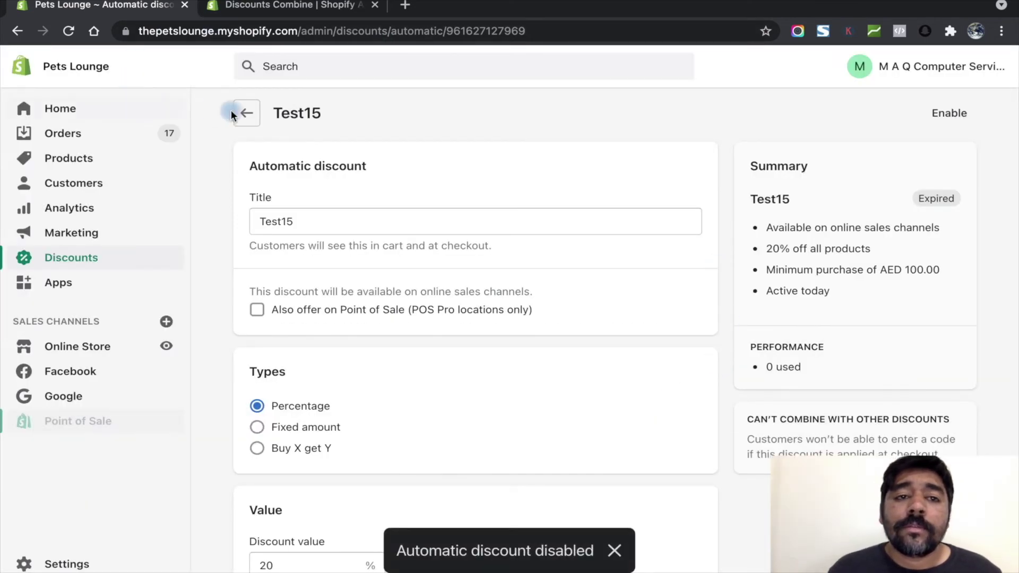
click(232, 113)
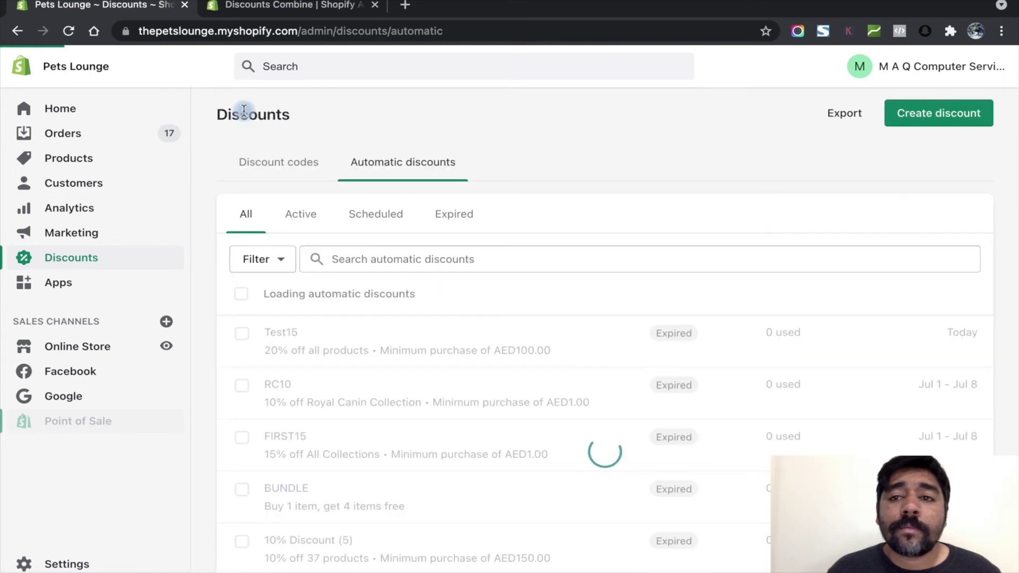
click(939, 116)
Step: Fill in an automatic discount titled Test10 with 10% off and an AED 100 minimum
click(380, 323)
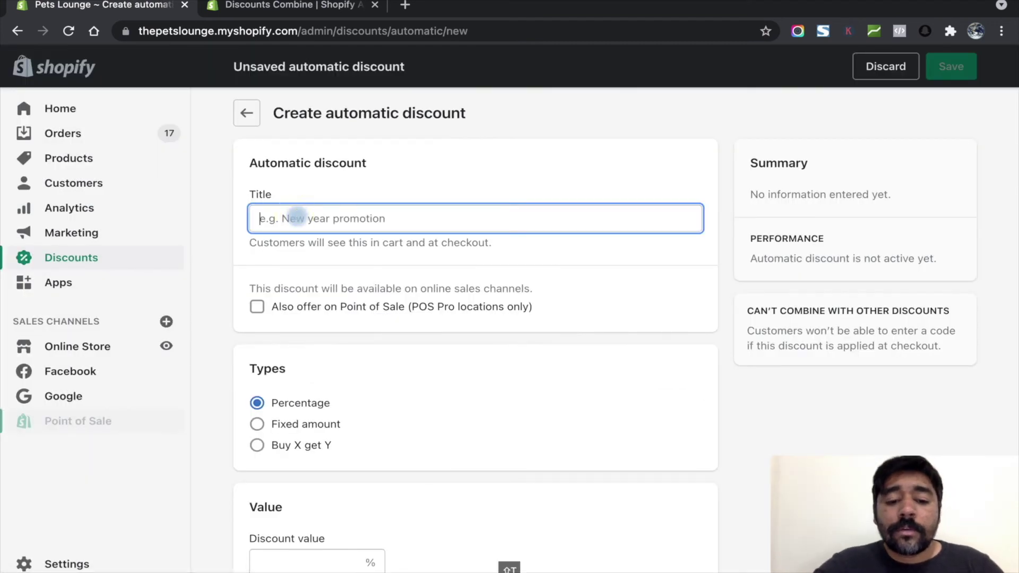
text(Test10)
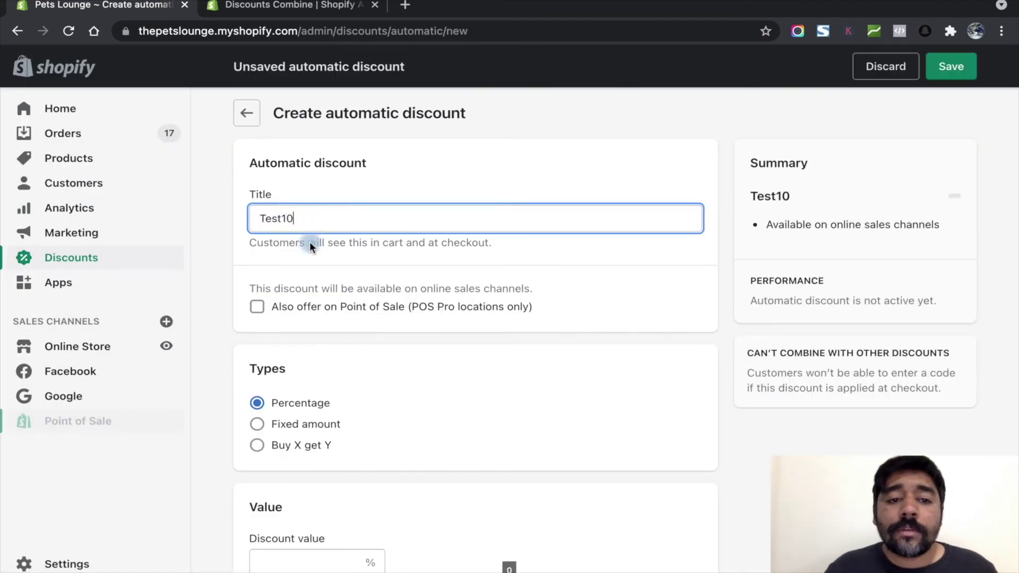
scroll(475, 409, down, 3)
click(341, 426)
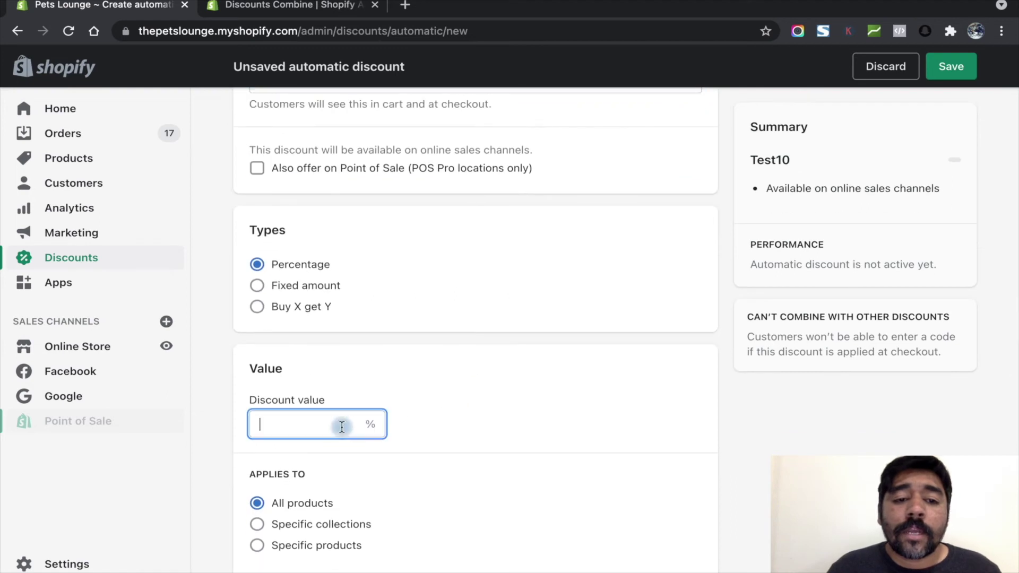
text(10)
scroll(436, 441, down, 3)
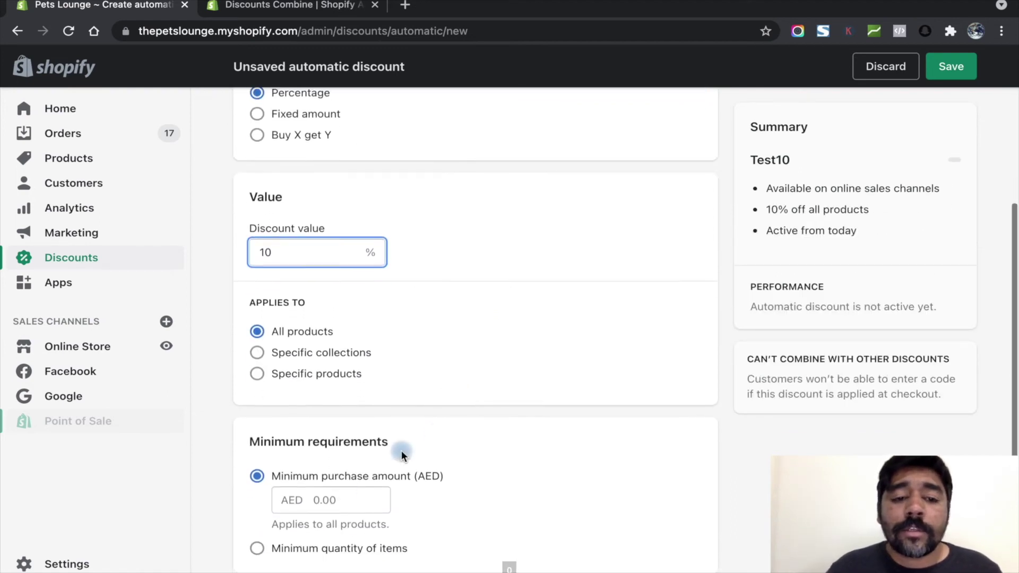
click(342, 490)
text(100)
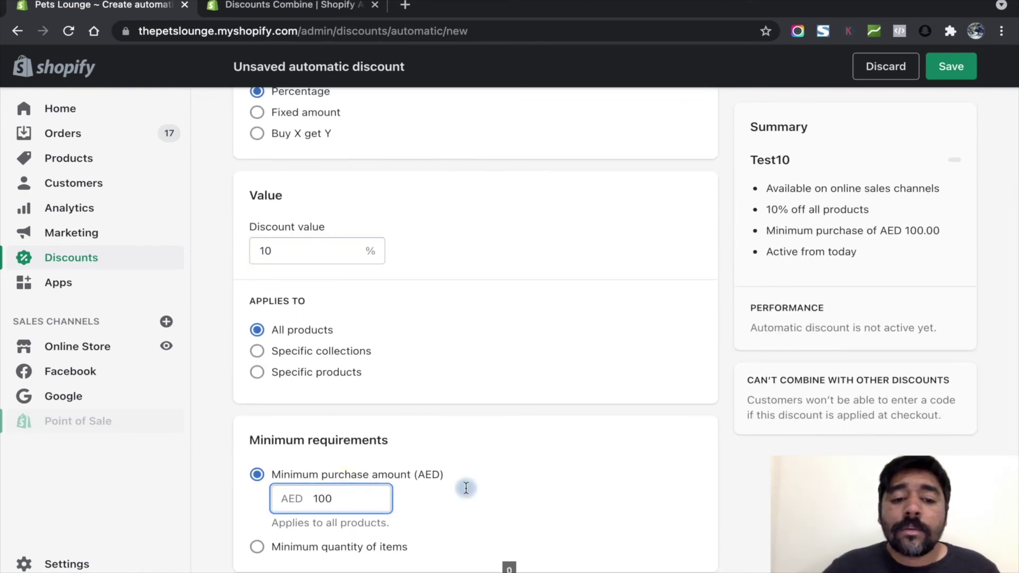
scroll(466, 492, down, 3)
scroll(466, 492, down, 1)
Step: Save Test10, then disable it and confirm so it shows as Expired
key(Return)
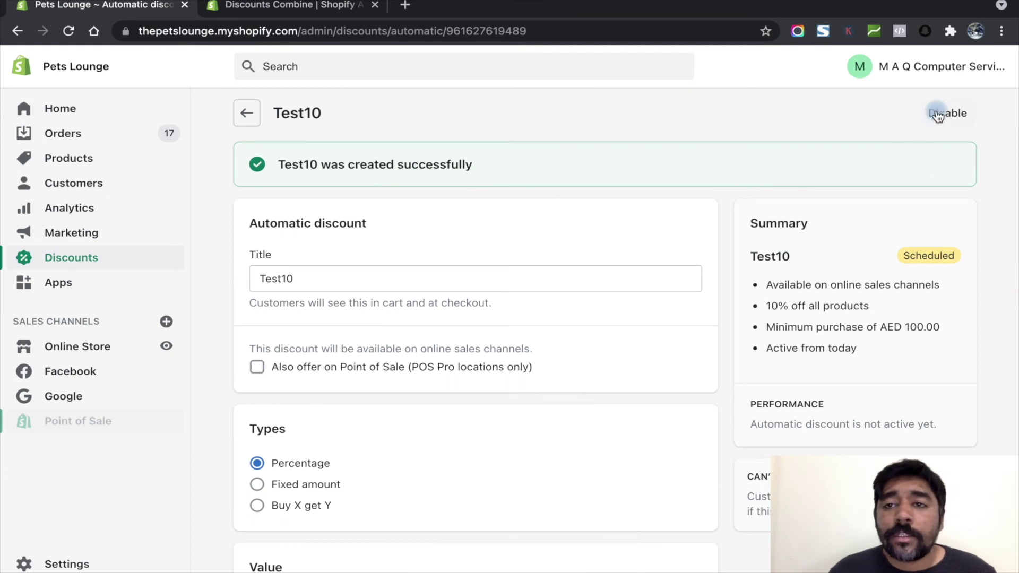
click(937, 114)
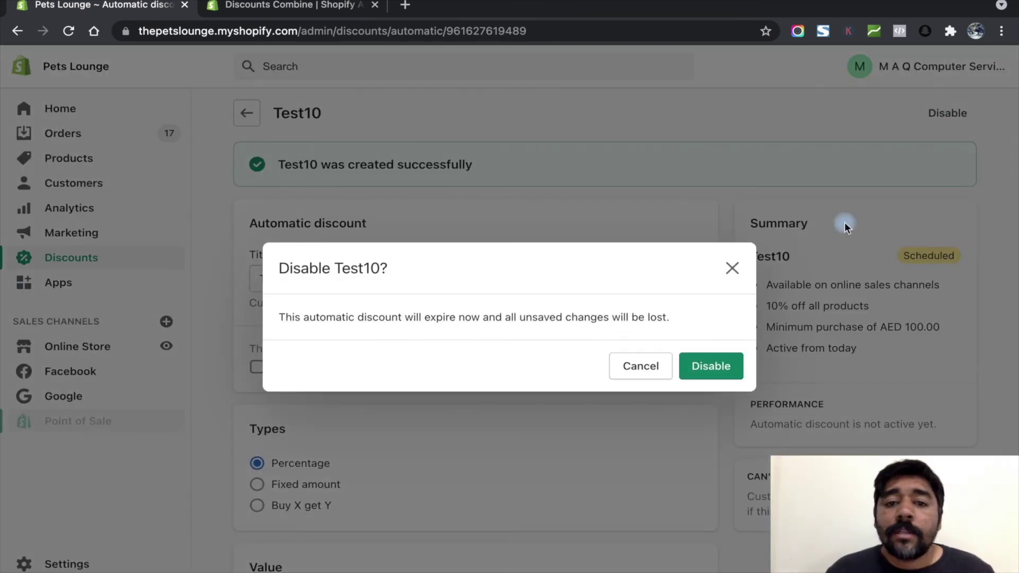
click(692, 371)
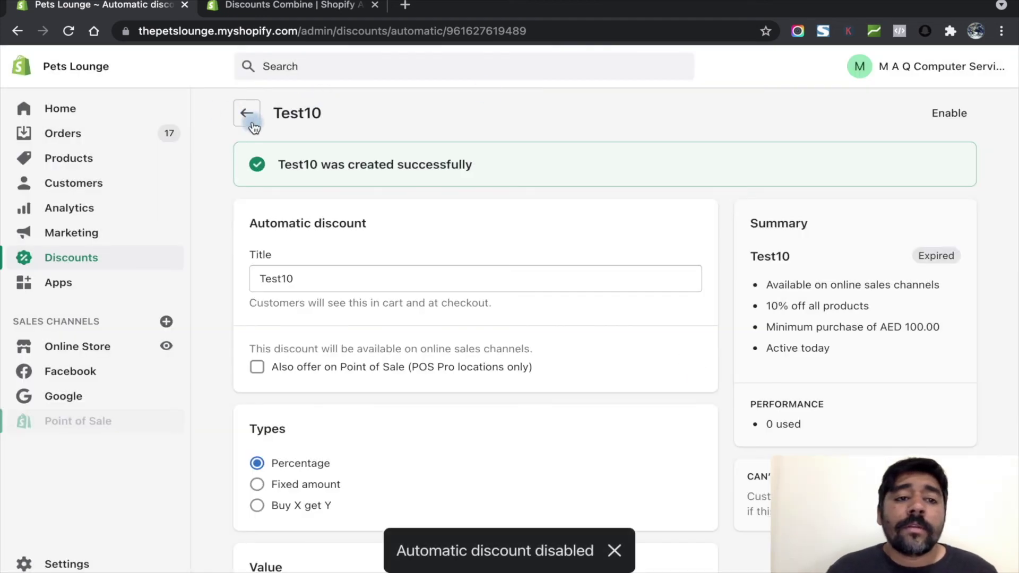
Step: In the Discounts Combine app, append ',Test15,Test10' after RC10 in the automatic discount titles and save
click(98, 287)
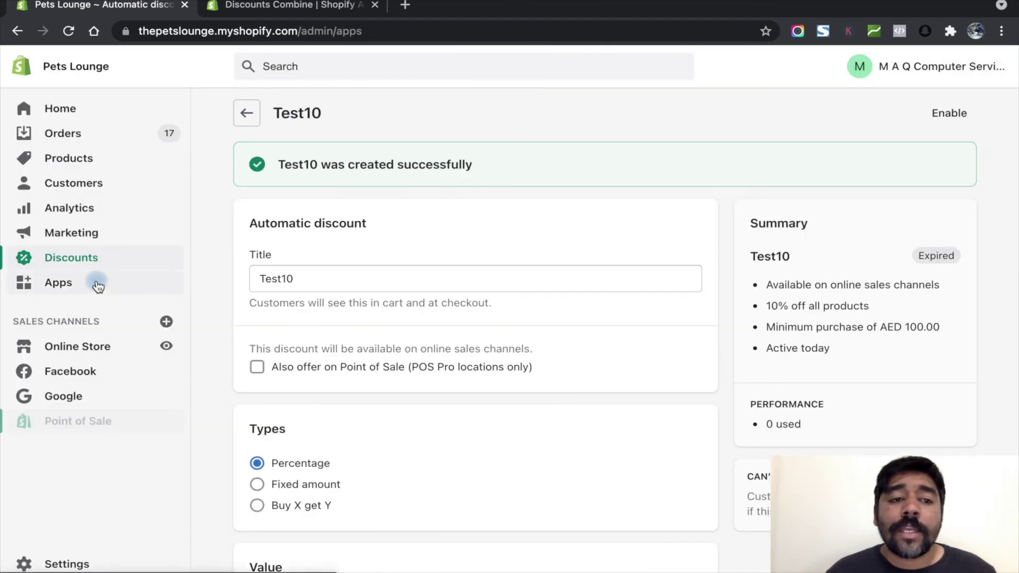
click(321, 289)
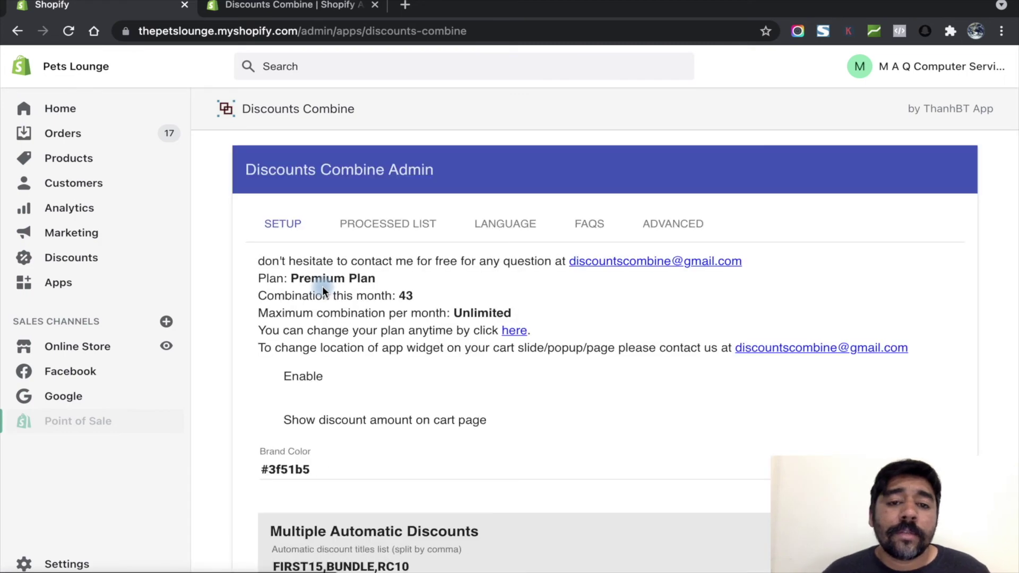
scroll(377, 336, down, 5)
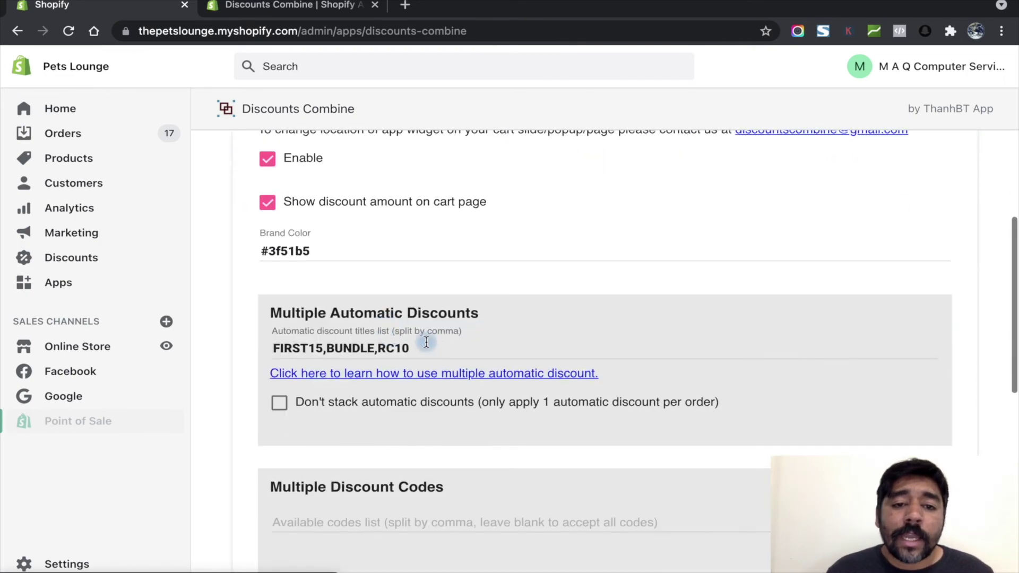
click(426, 348)
text(,)
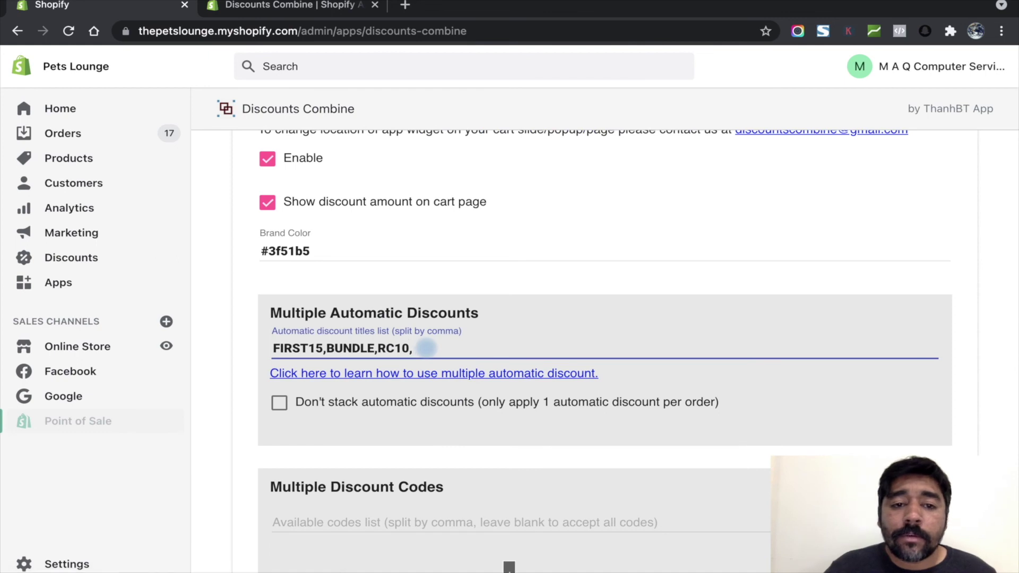
text(Test)
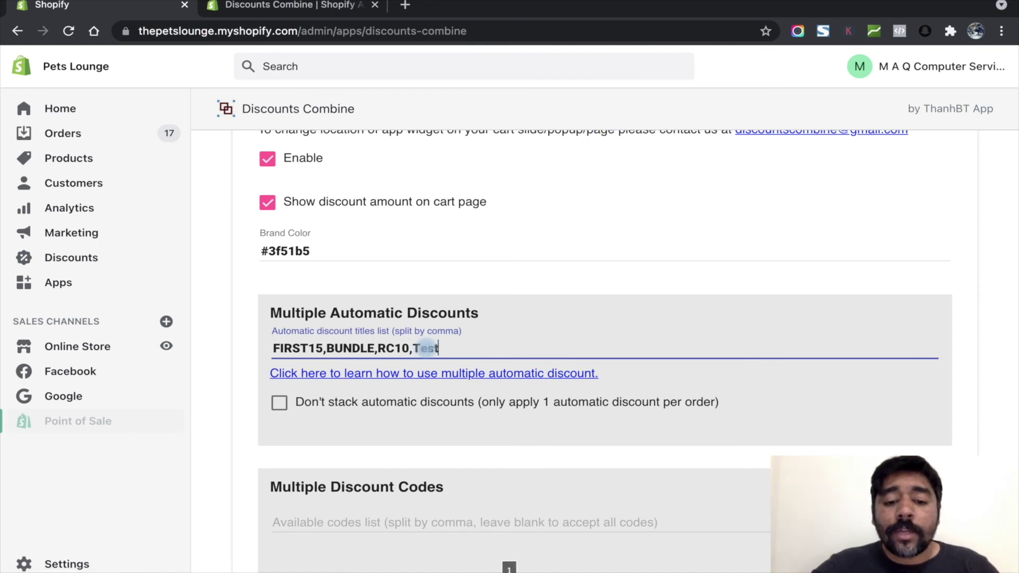
text(15,)
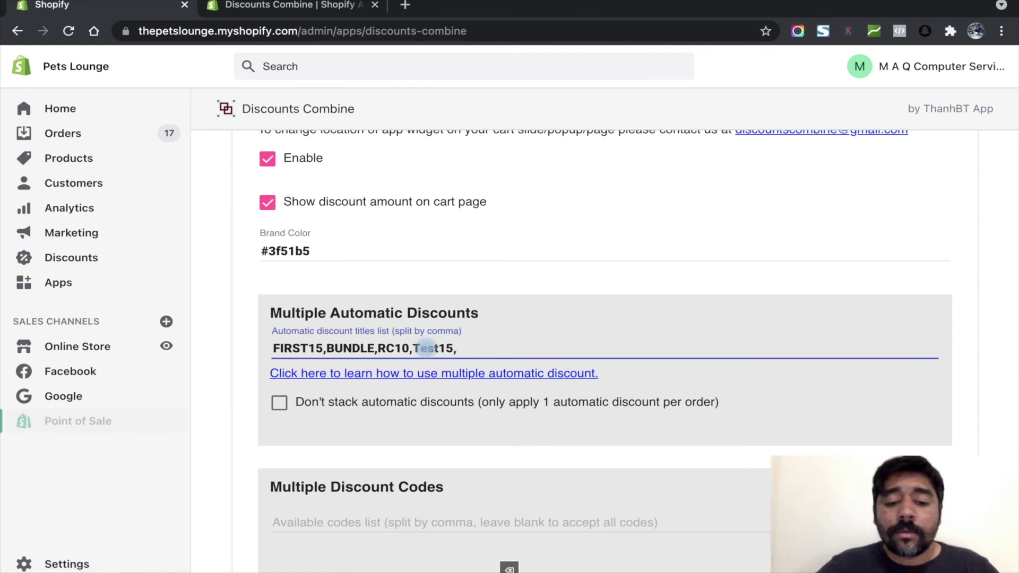
text(Test10)
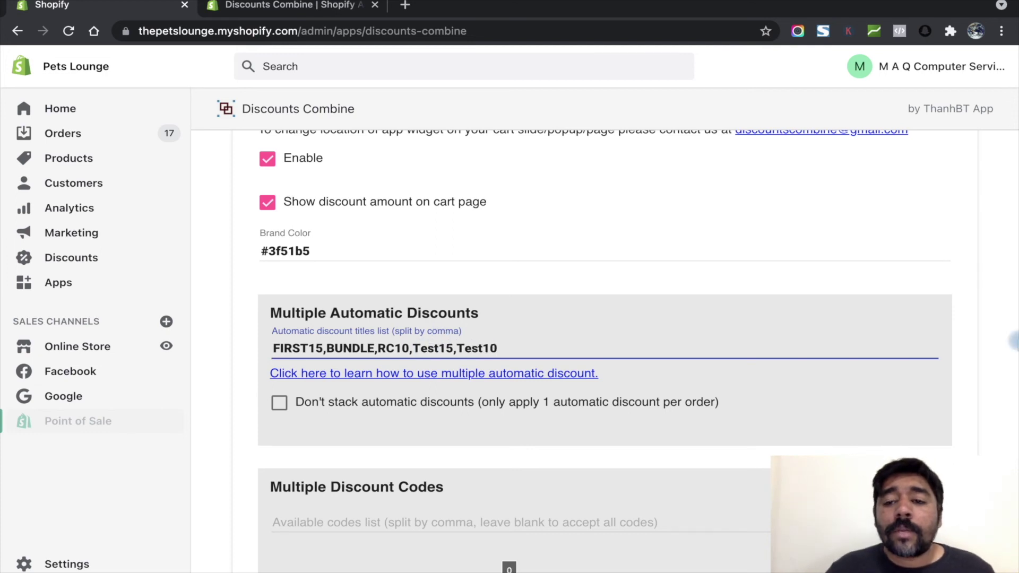
scroll(1008, 351, down, 10)
click(602, 536)
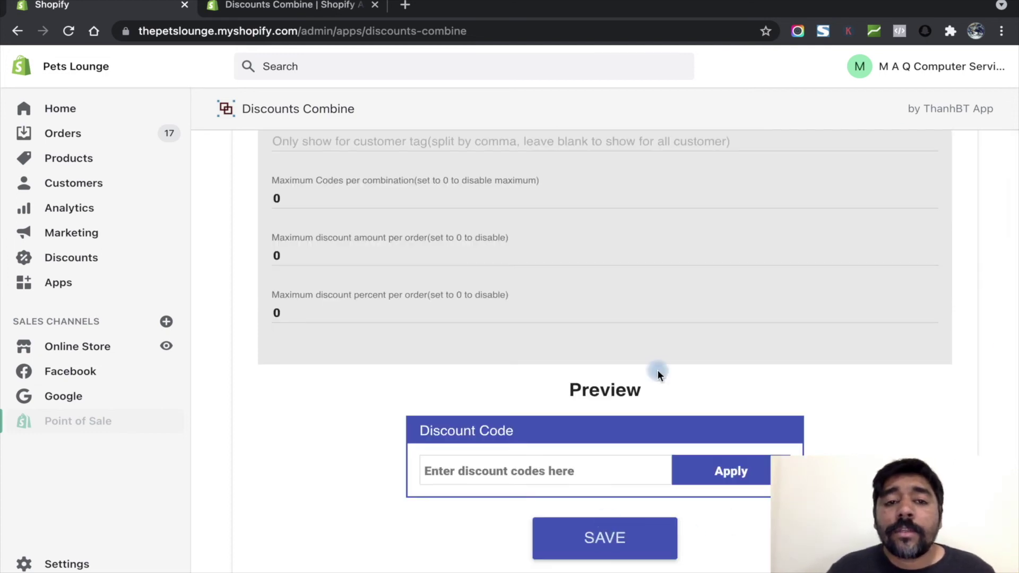